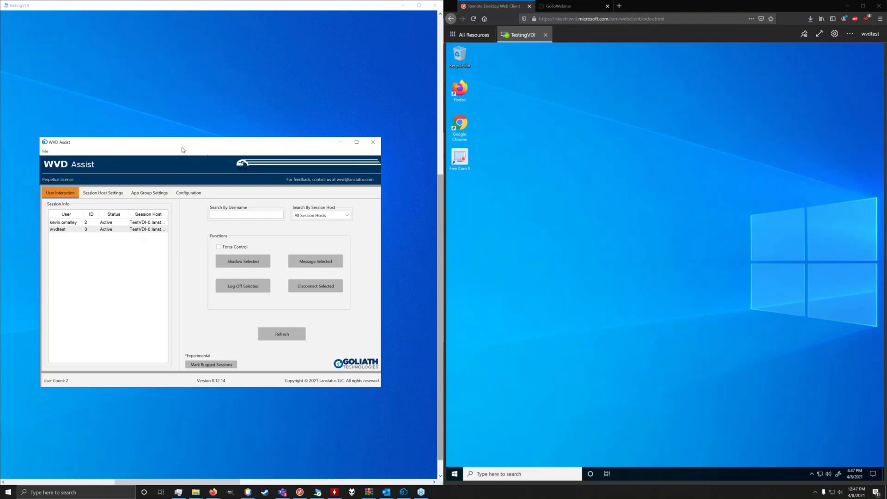
- Shadow the wvdtest session and accept the remote control request on that user's desktop
drag(187, 142, 181, 132)
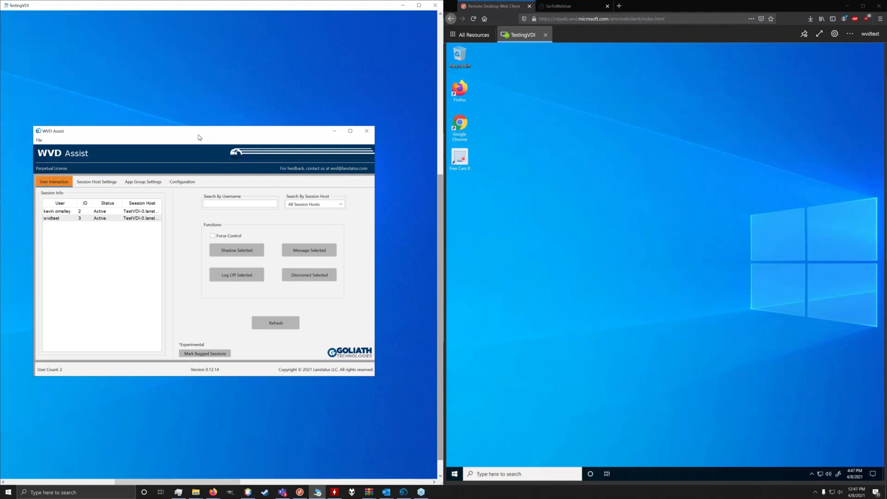
drag(201, 135, 205, 126)
click(67, 211)
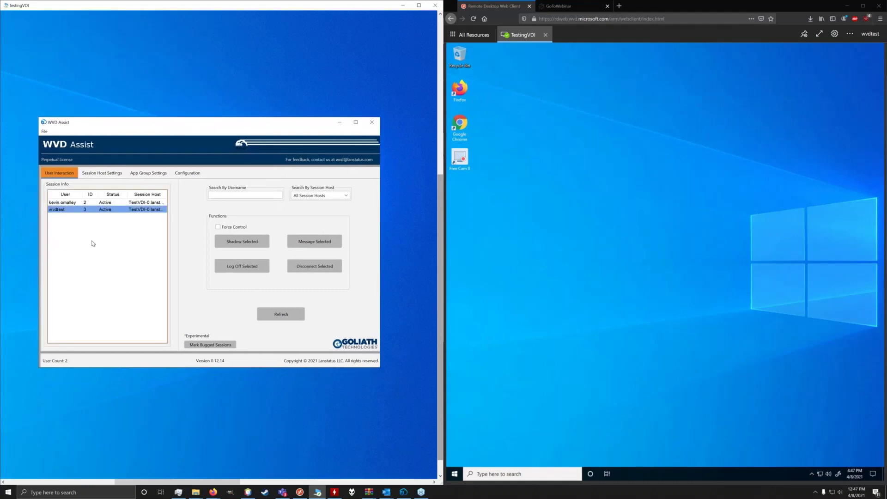
click(230, 247)
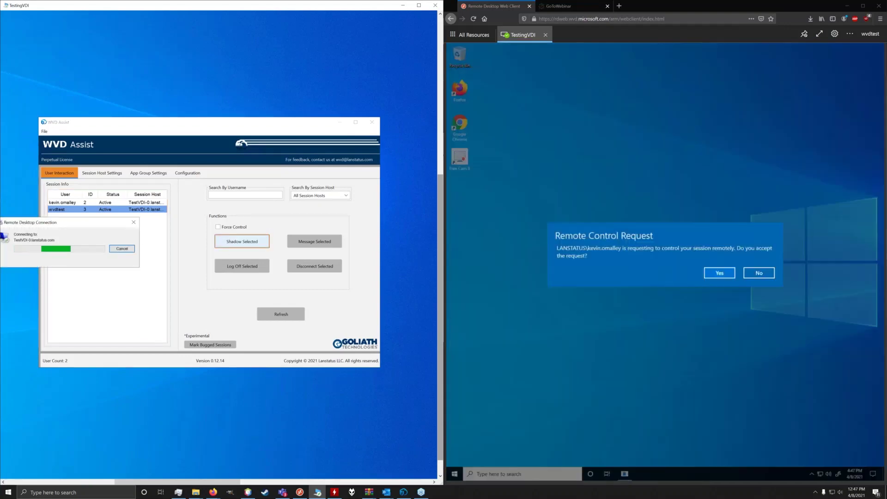
click(720, 272)
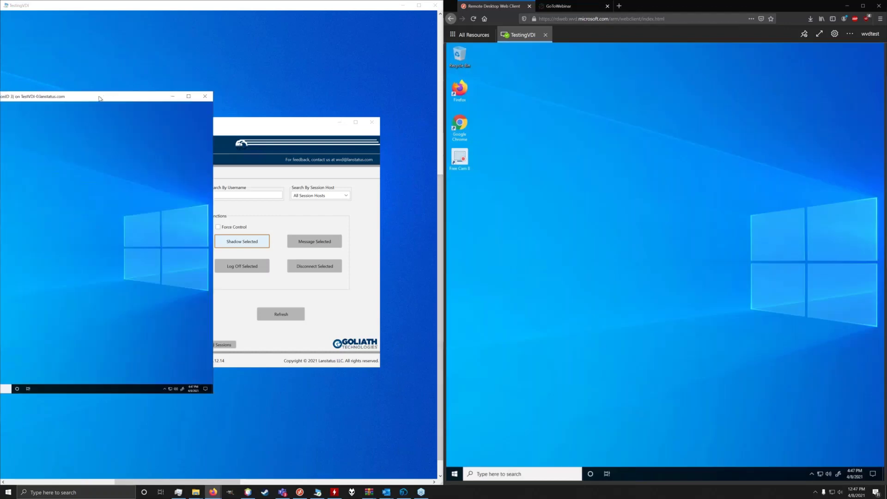
- Bring the shadowed wvdtest desktop fully into view to inspect it, and close the shadow session
click(103, 96)
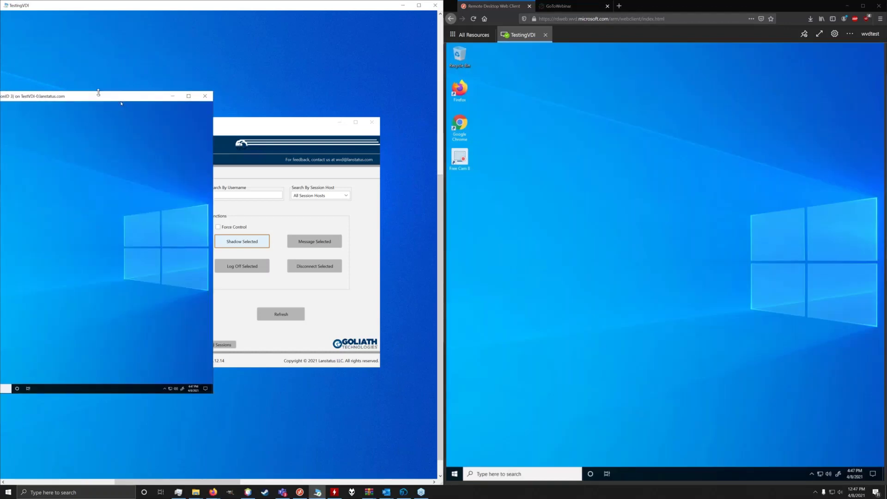
drag(99, 95, 281, 117)
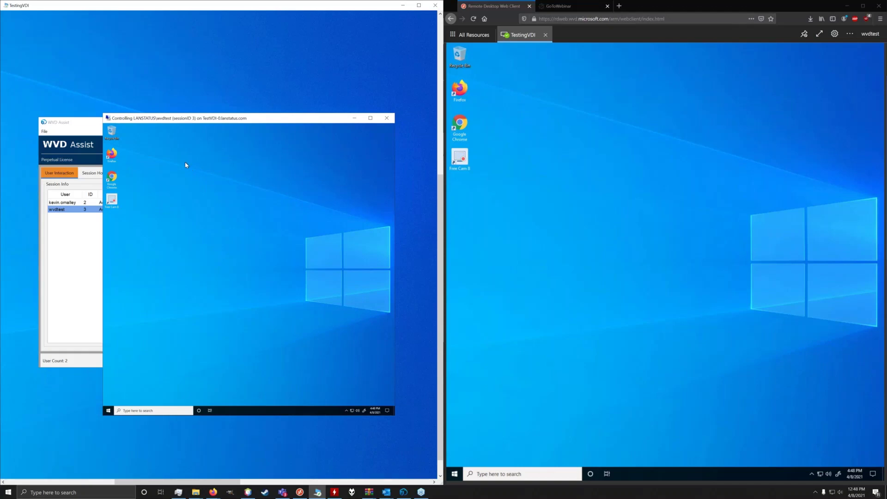
click(386, 120)
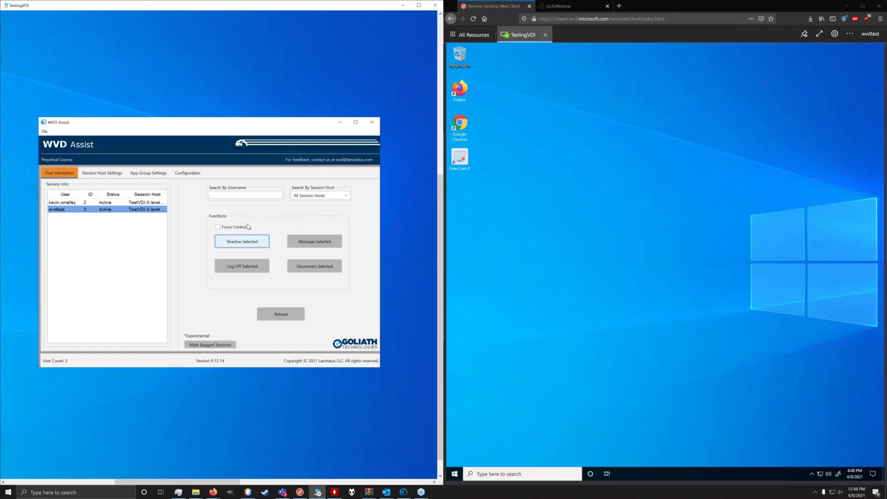
- Send the message "hello" to the wvdtest session and dismiss it on that user's desktop
click(330, 244)
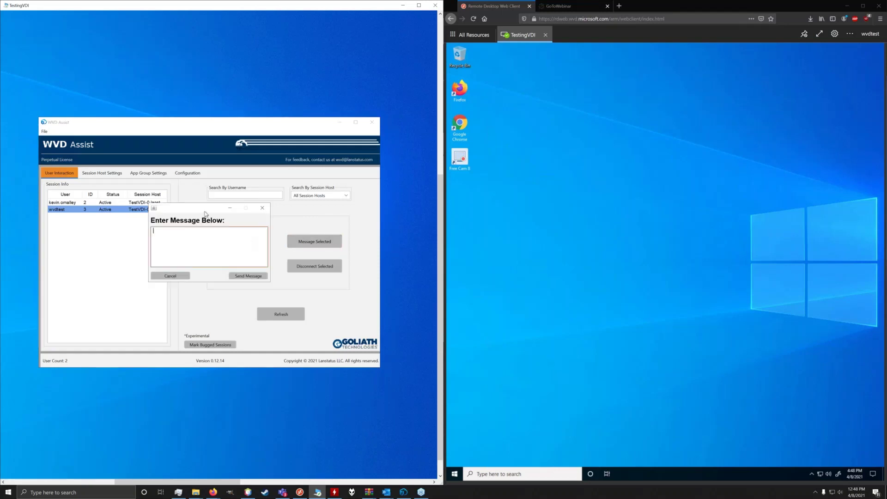
drag(207, 214, 274, 217)
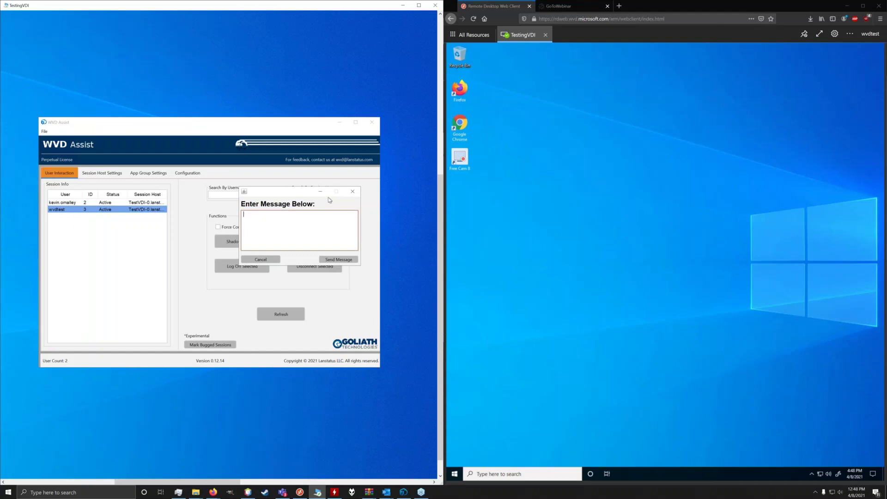
drag(309, 197, 327, 205)
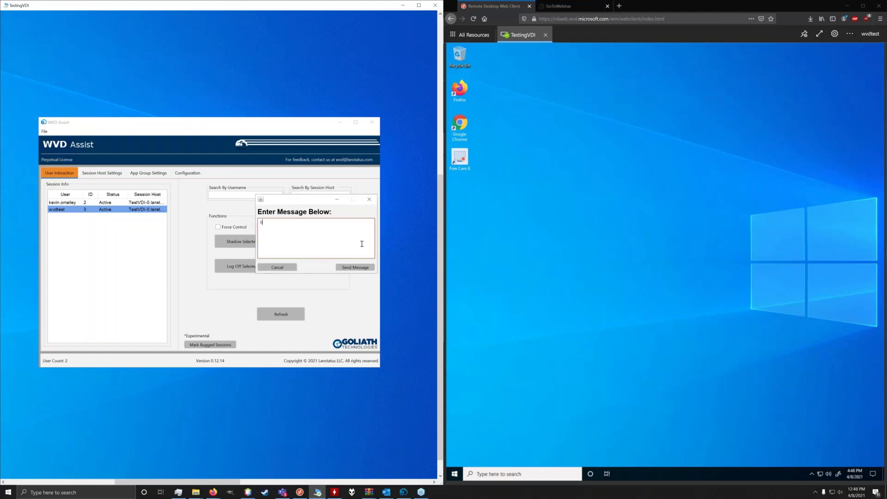
text(ello)
click(343, 267)
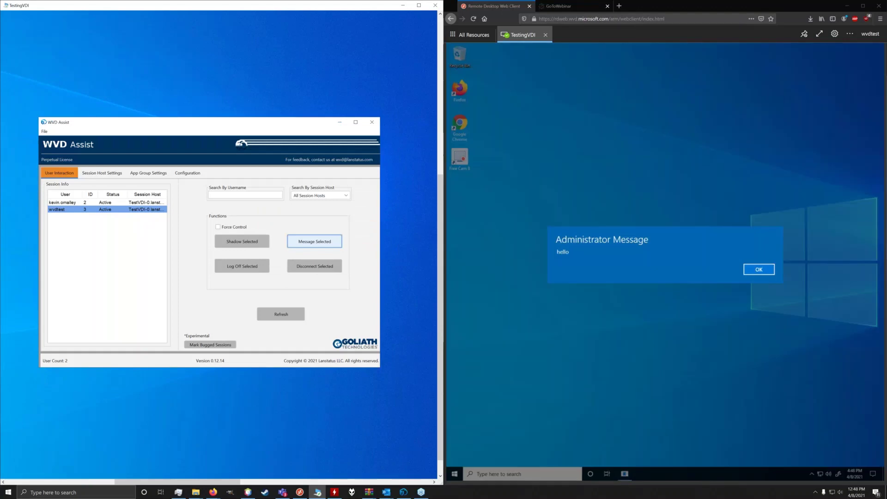
click(759, 269)
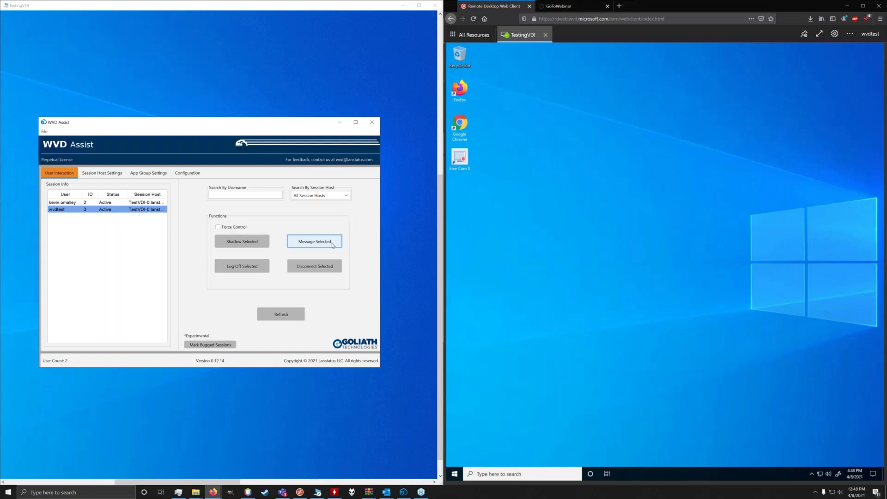
- Check the session host filter choices and the message prompt for the wvdtest session, without sending anything
click(324, 197)
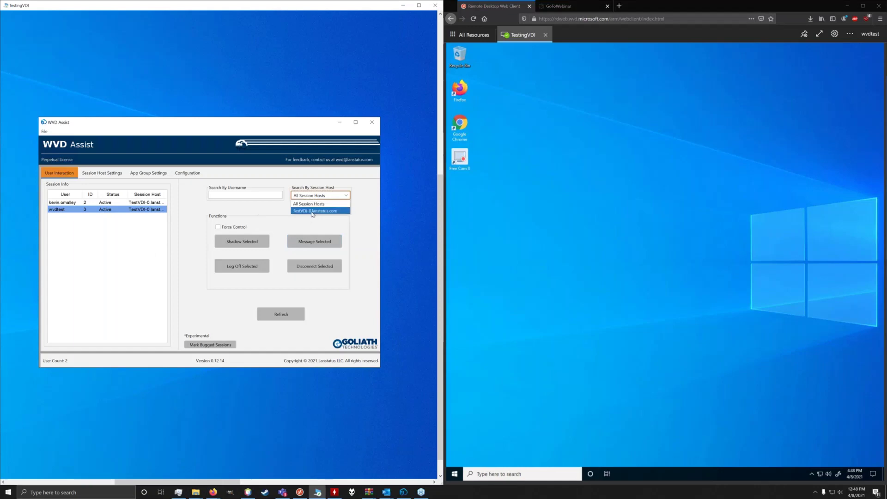
click(346, 203)
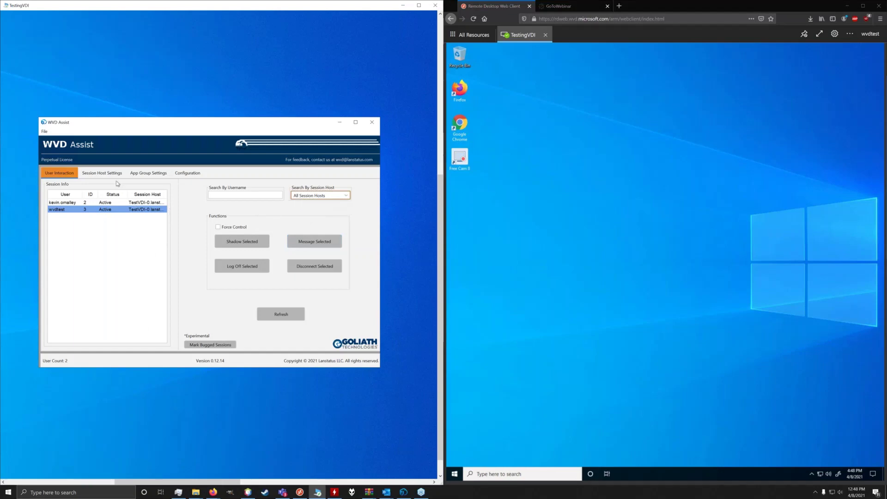
click(330, 245)
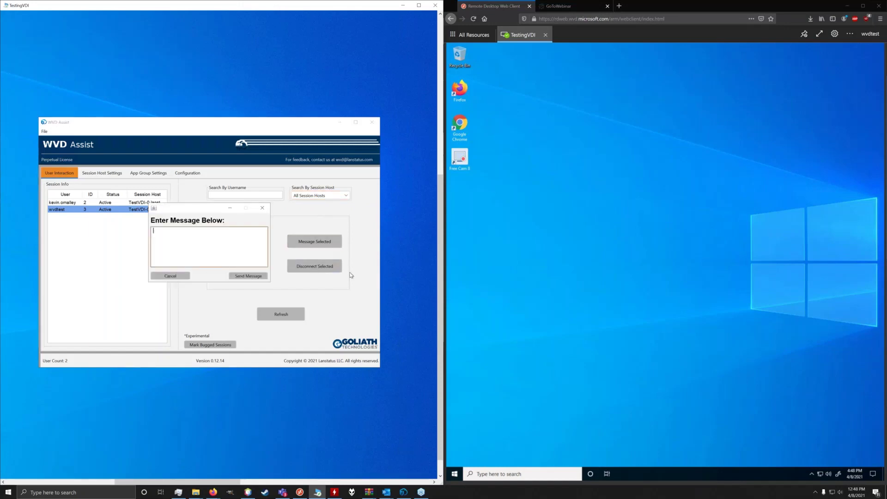
drag(192, 210, 253, 216)
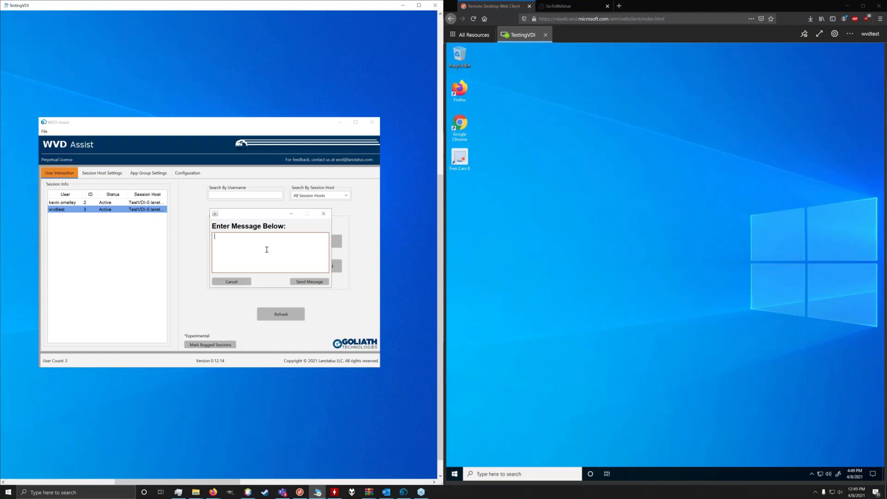
click(324, 214)
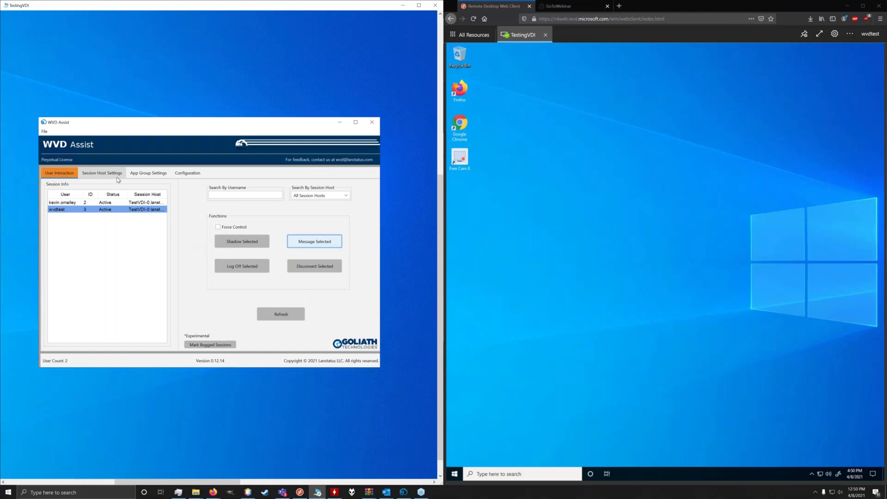
- Disable login on the TestVDI-0 session host and enable it again
click(101, 173)
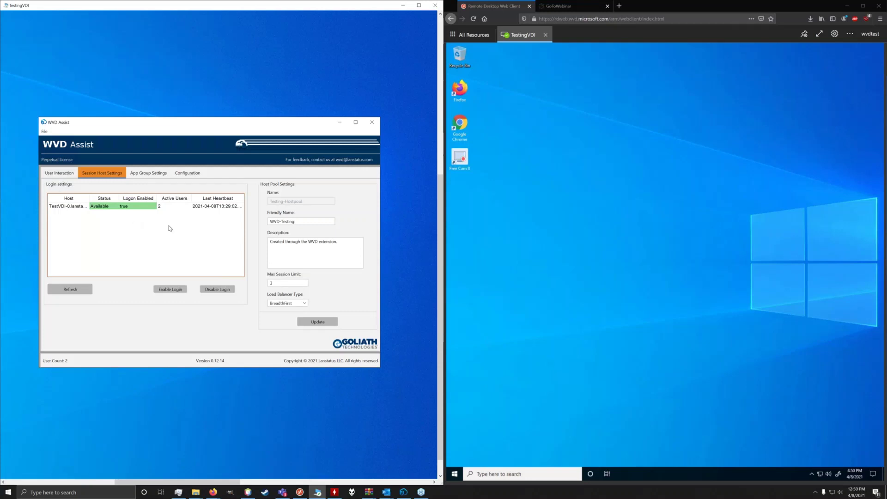
click(121, 207)
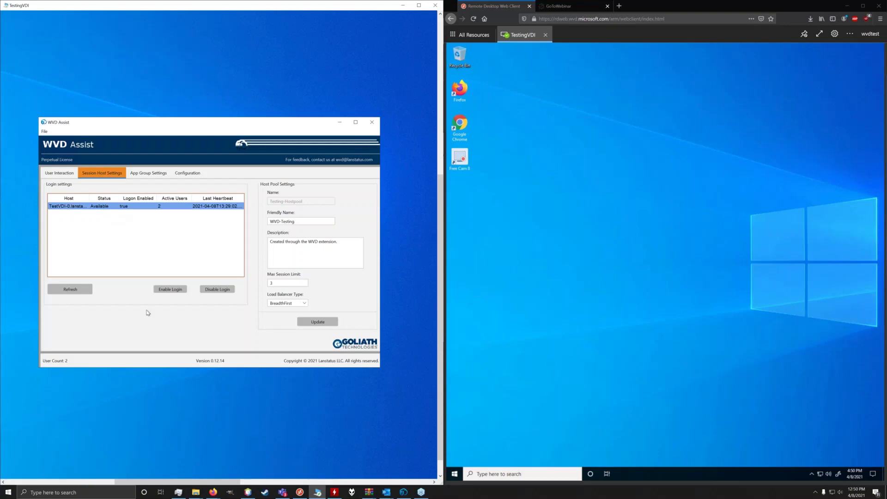
click(213, 292)
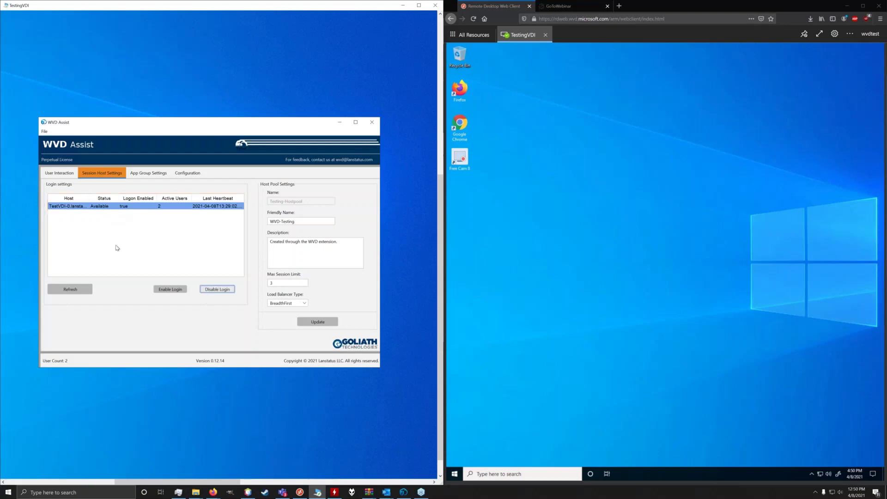
click(165, 208)
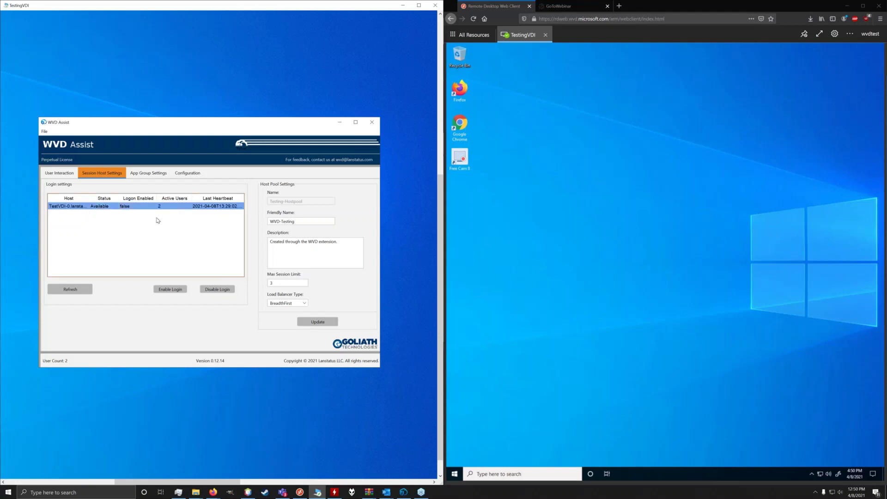
click(178, 292)
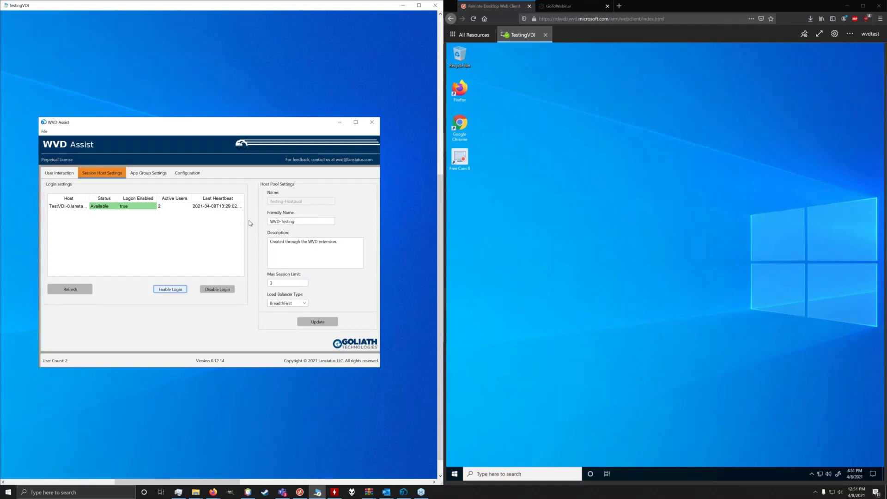
- Examine the host pool's friendly name, description, max session limit and load balancer types, keeping BreadthFirst selected
click(304, 221)
click(306, 257)
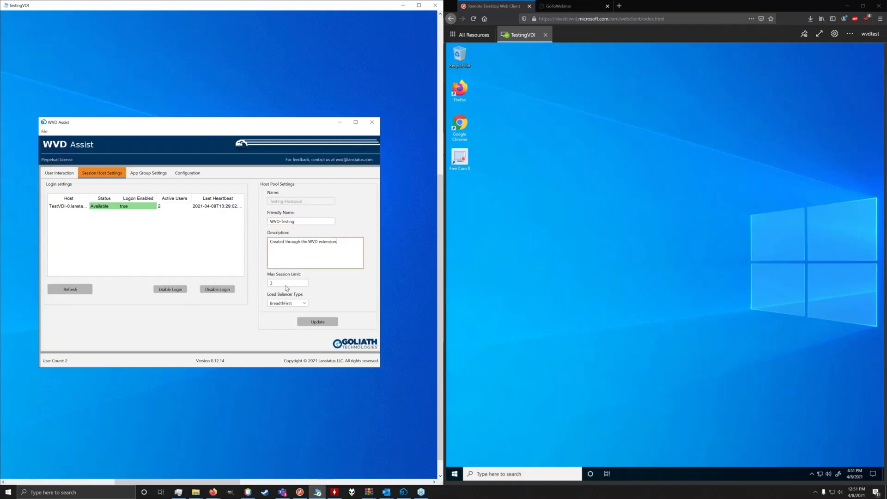
click(293, 285)
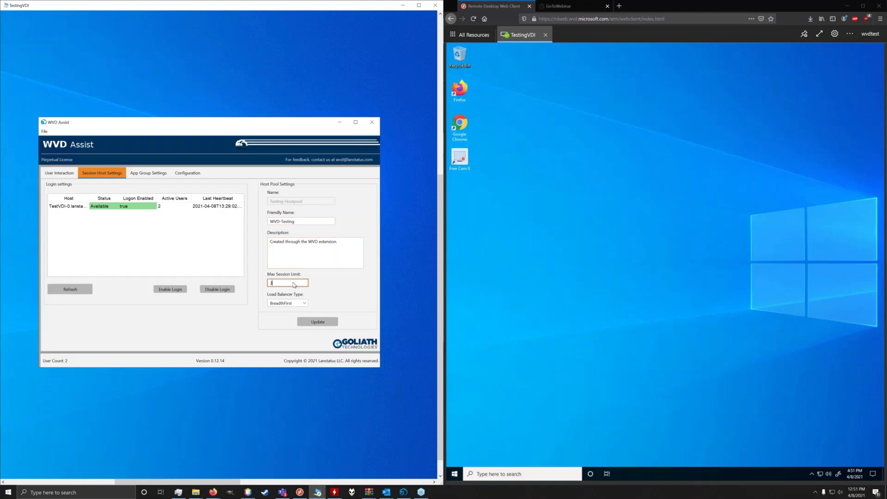
click(298, 304)
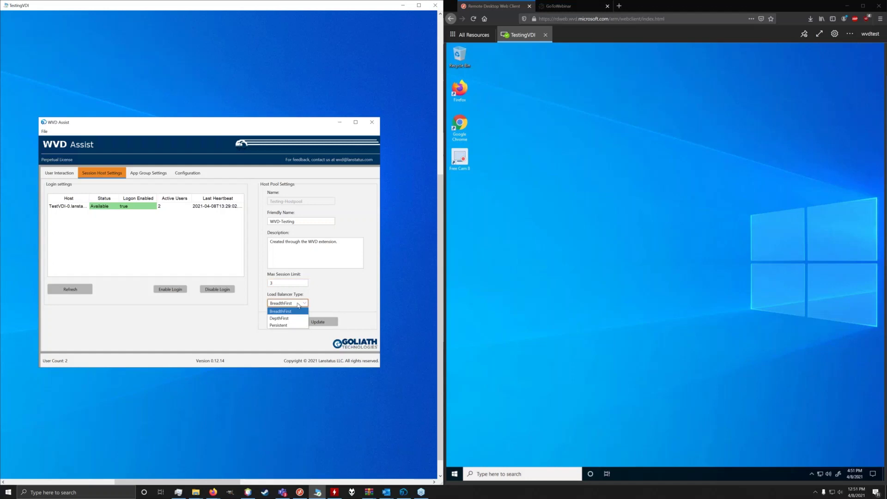
click(298, 304)
click(298, 304)
click(296, 304)
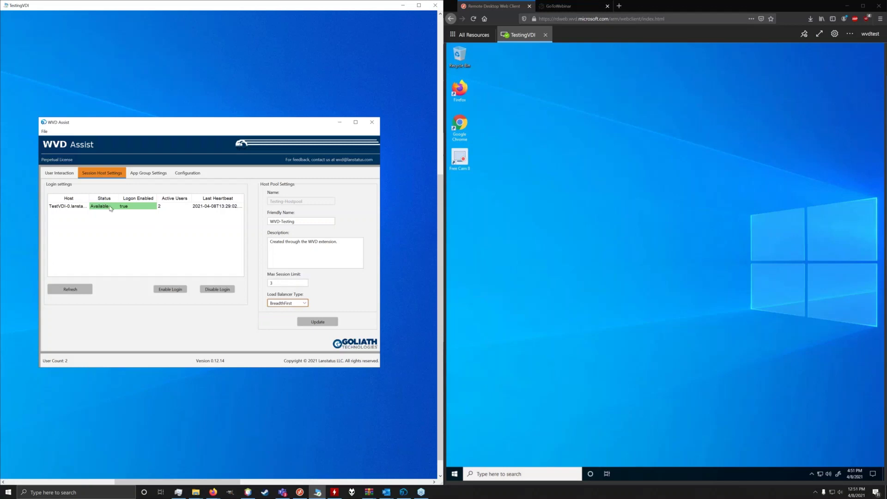
click(289, 303)
click(287, 311)
- View the prompt for adding a user to the Testing-Hostpool-DAG app group and cancel it
click(139, 173)
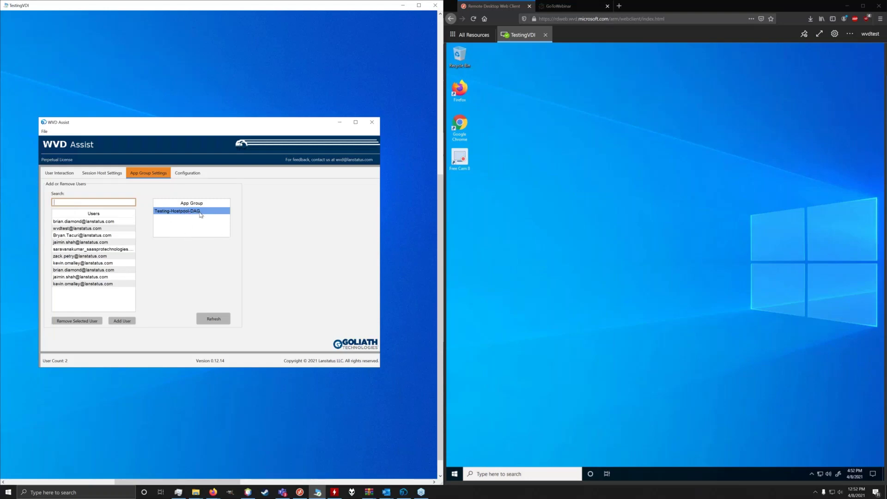
click(126, 322)
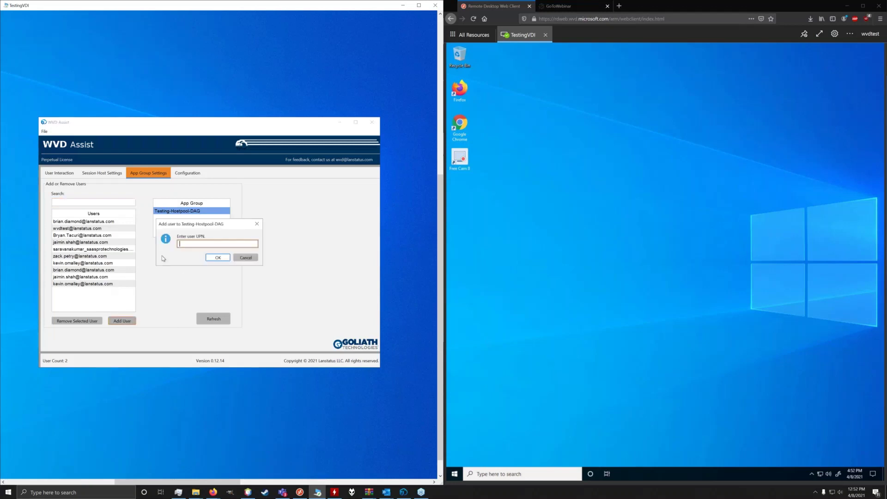
click(245, 258)
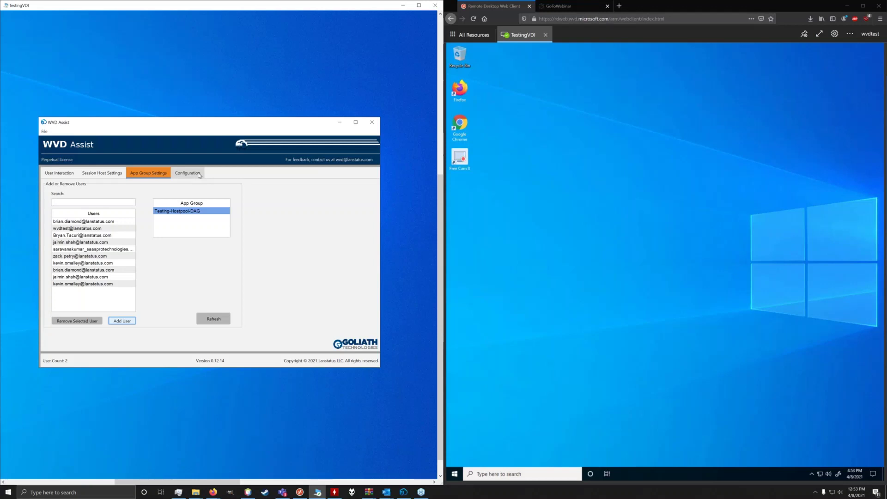
click(83, 175)
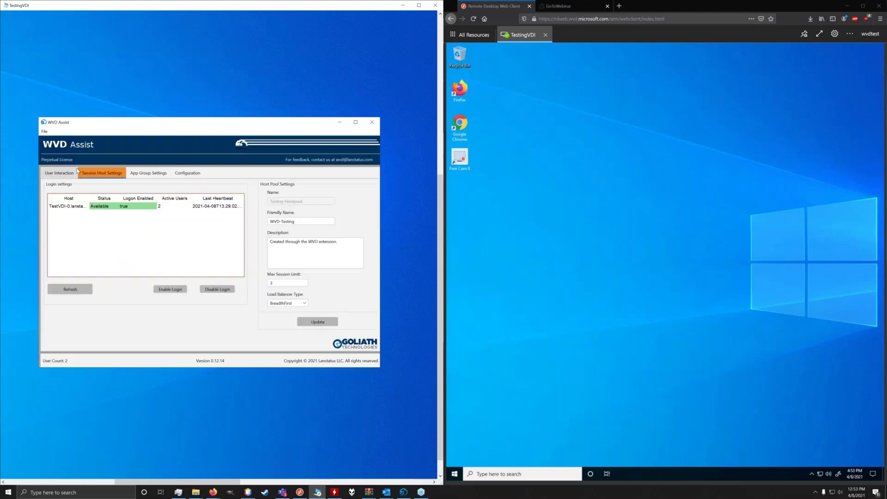
click(141, 177)
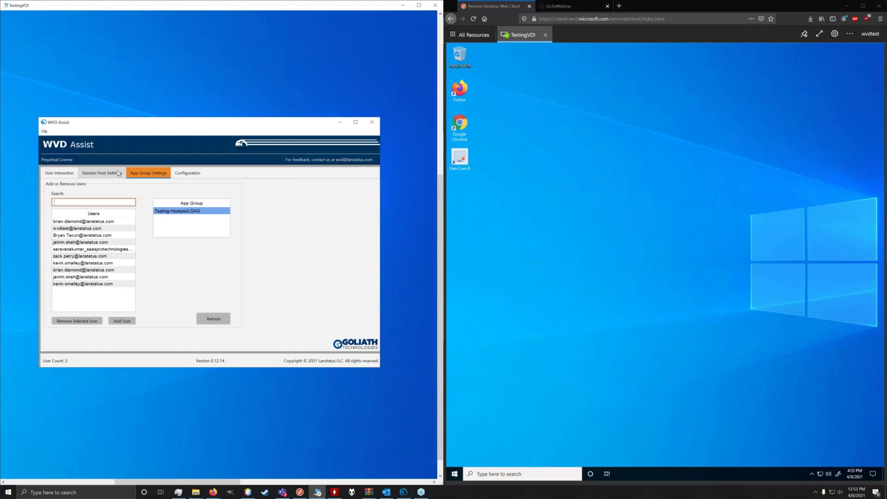
click(114, 173)
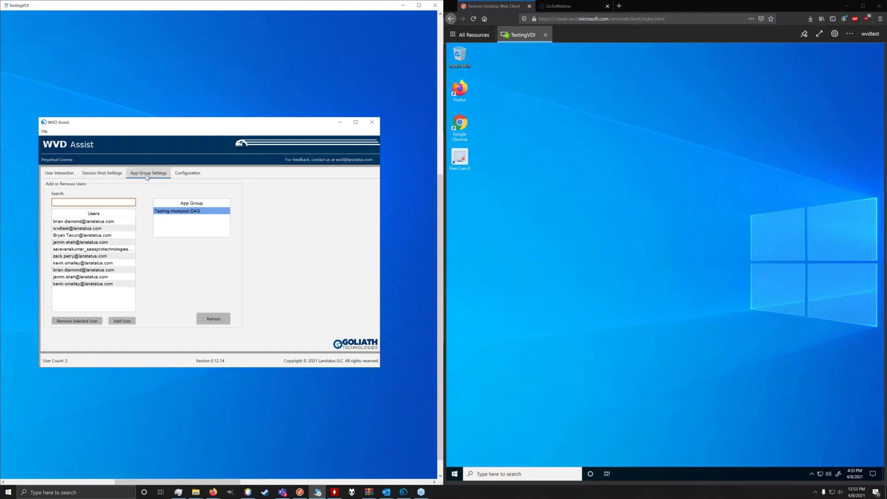
click(102, 173)
click(59, 174)
click(149, 173)
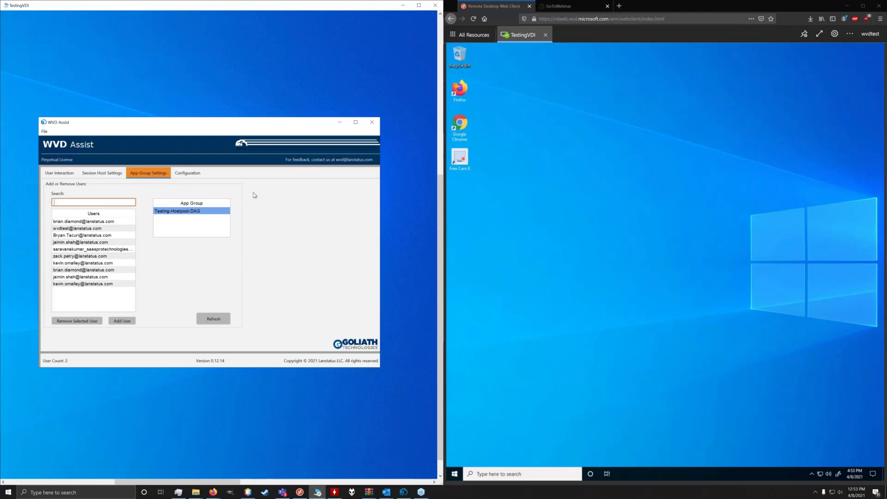
- Look over the user session list and open the program's configuration settings
click(73, 175)
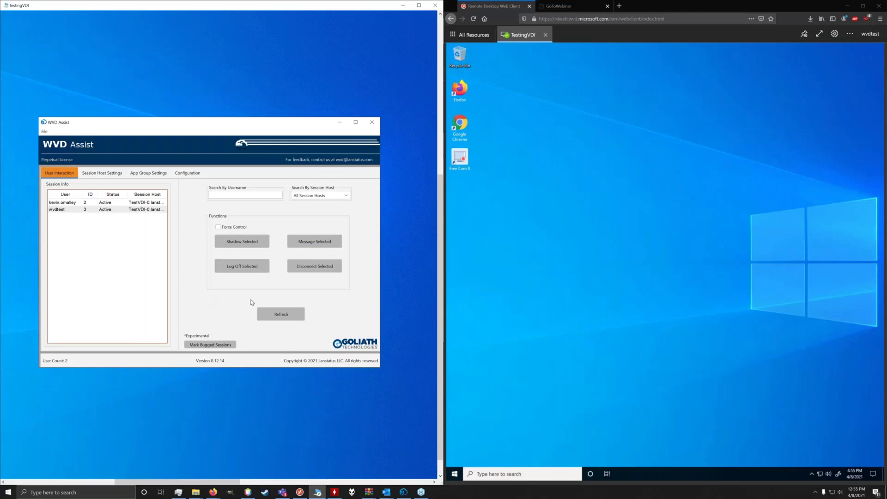
click(187, 176)
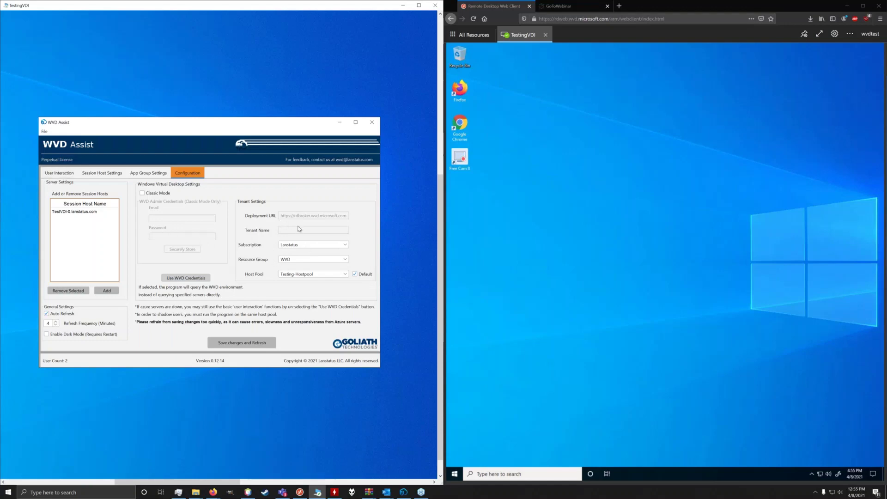
- Enable Classic Mode for the Windows Virtual Desktop settings and choose Testing-Hostpool as the host pool
click(165, 196)
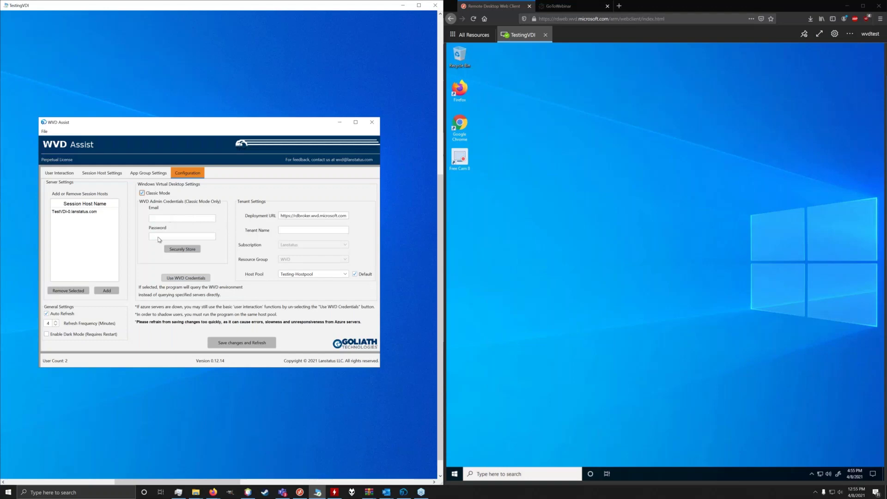
click(294, 231)
click(313, 276)
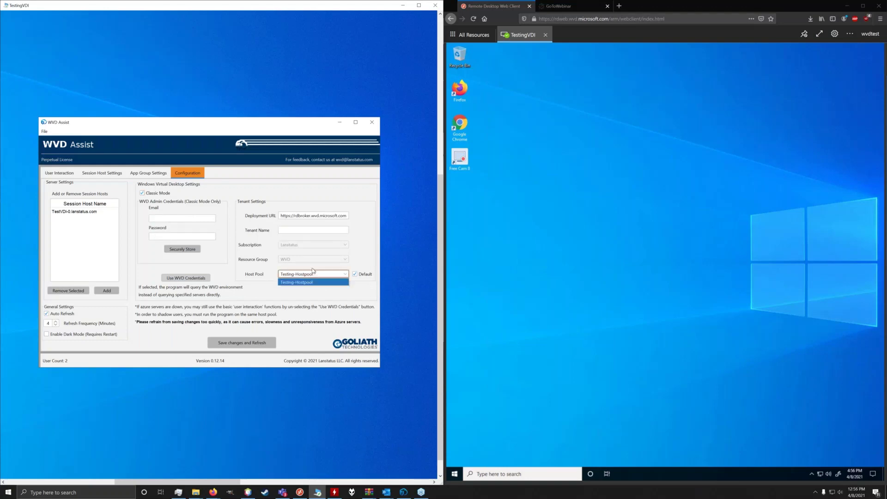
click(315, 282)
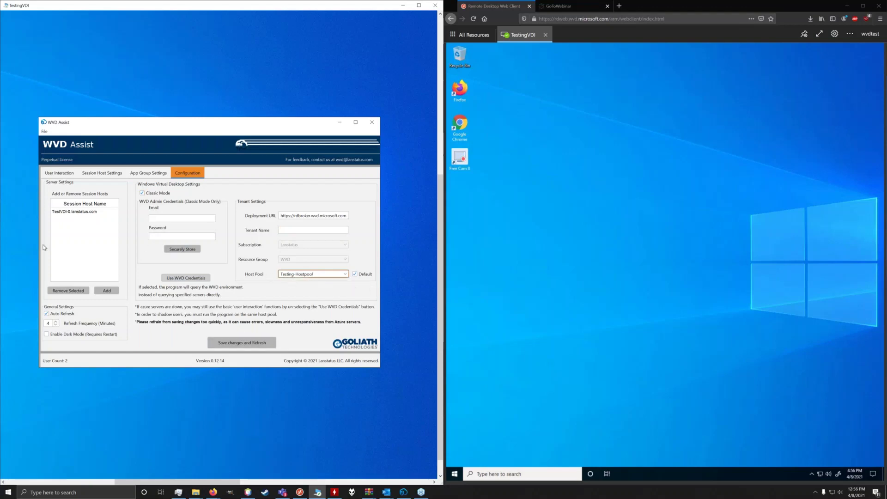
- Review the app group users, session host login settings and user session functions, and return to the configuration settings
click(134, 173)
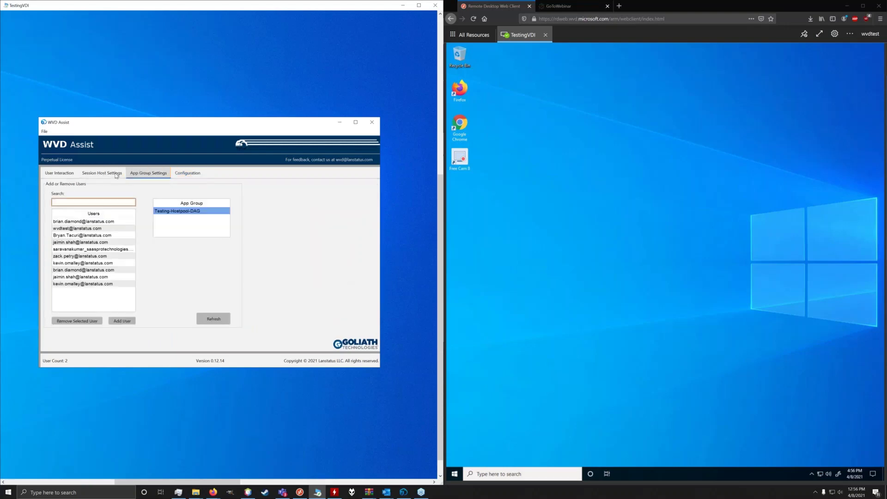
click(113, 174)
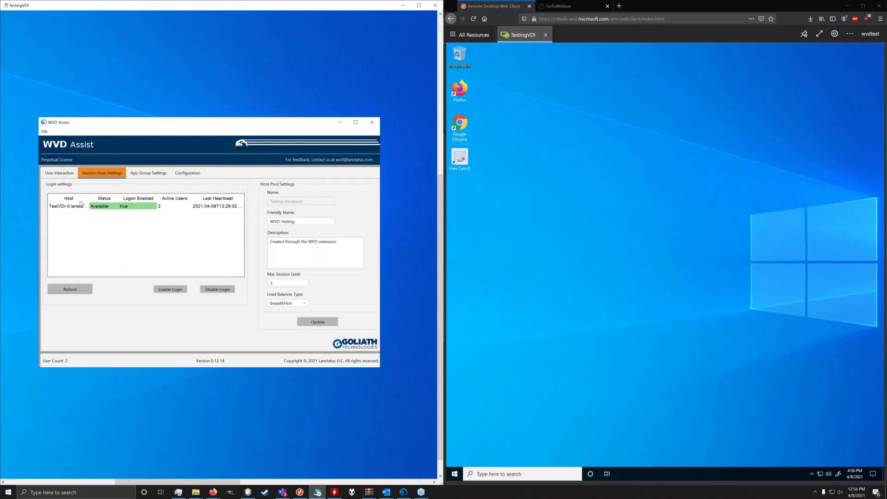
click(59, 173)
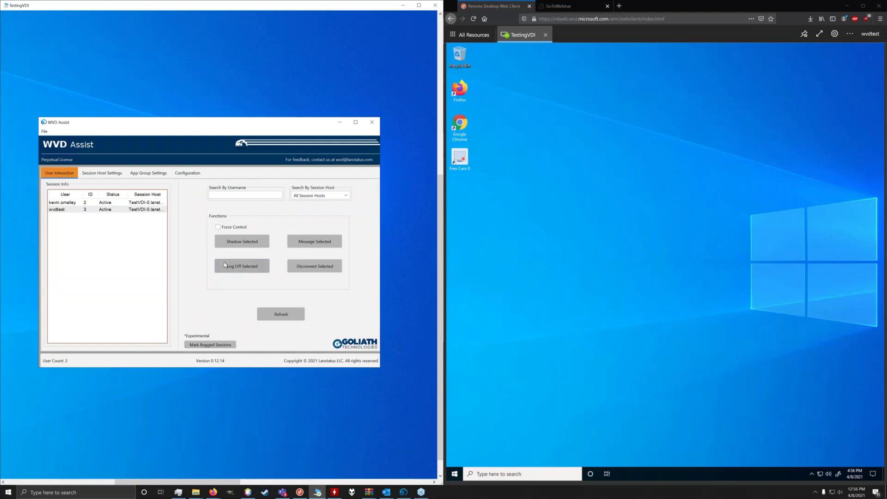
click(181, 174)
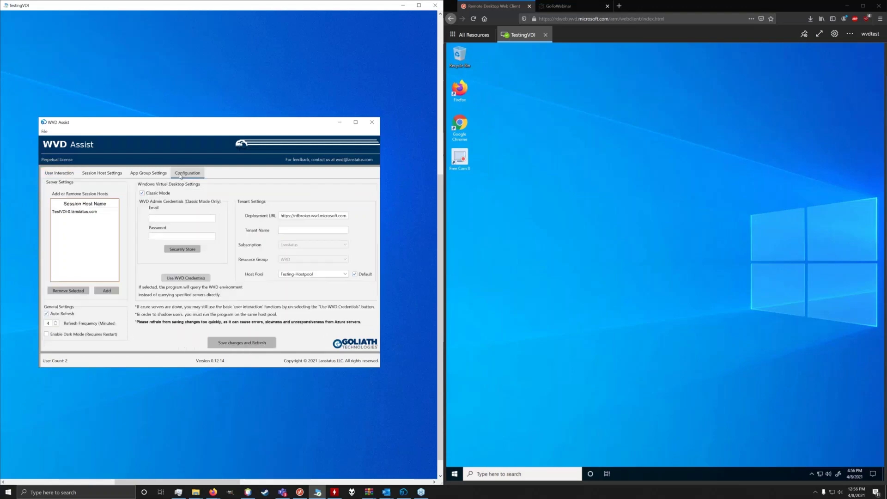